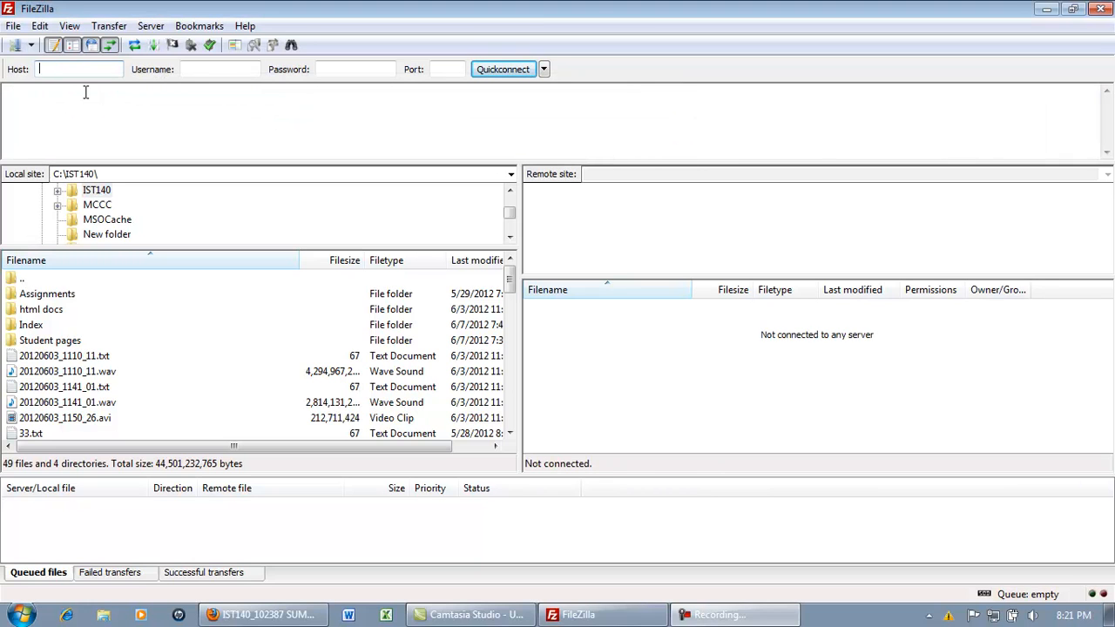
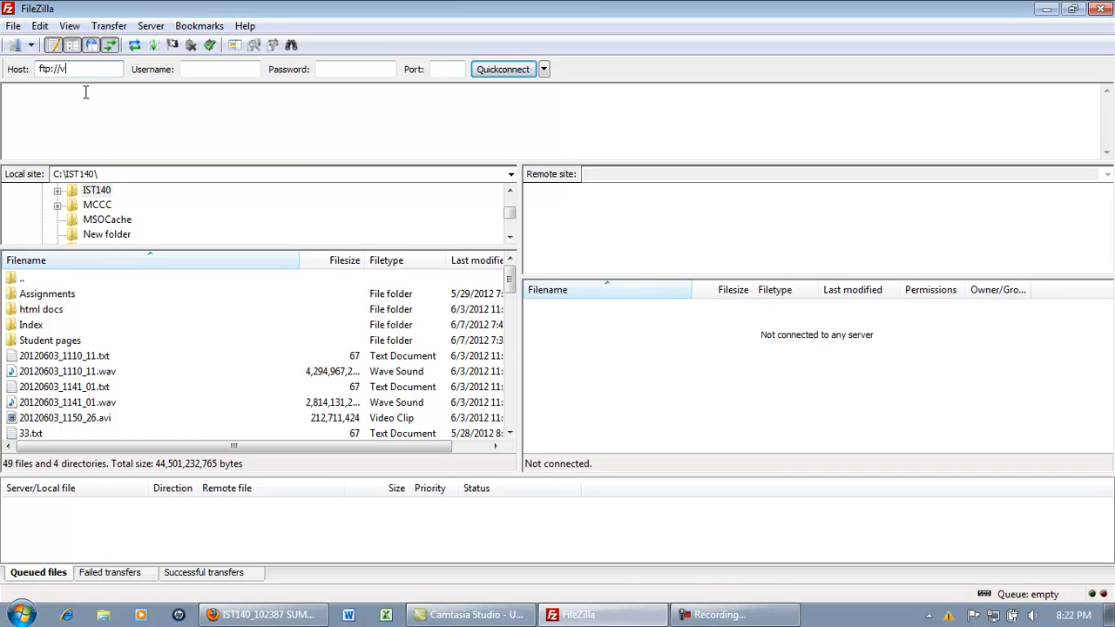
Enter ftp://viking.mccc.edu as the Quickconnect host, plus the account's username and password
{"action": "key", "text": "Tab"}
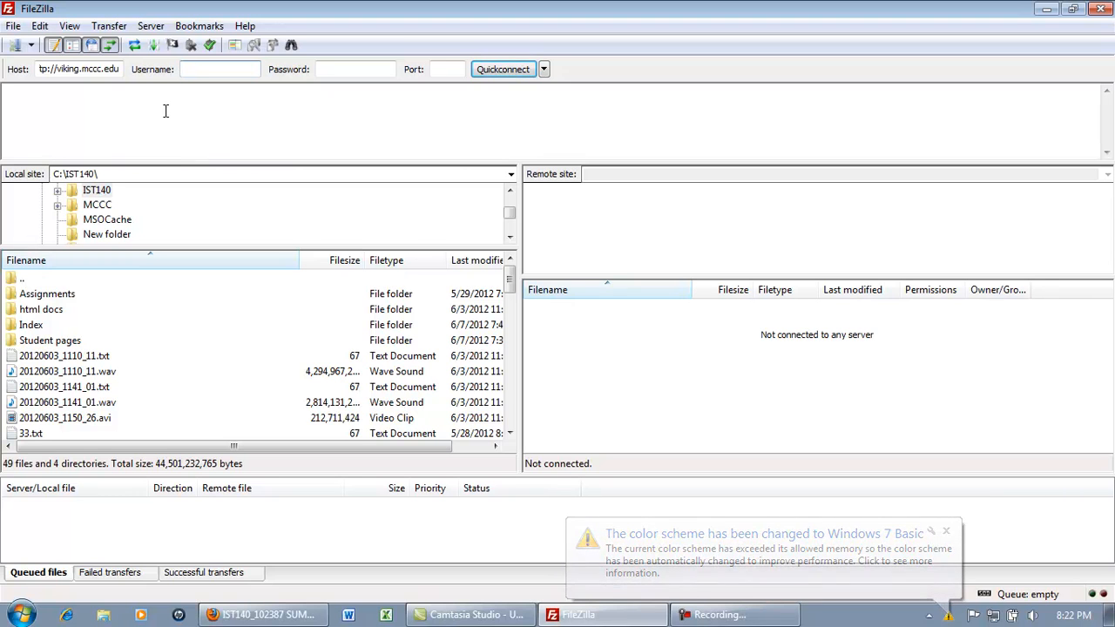
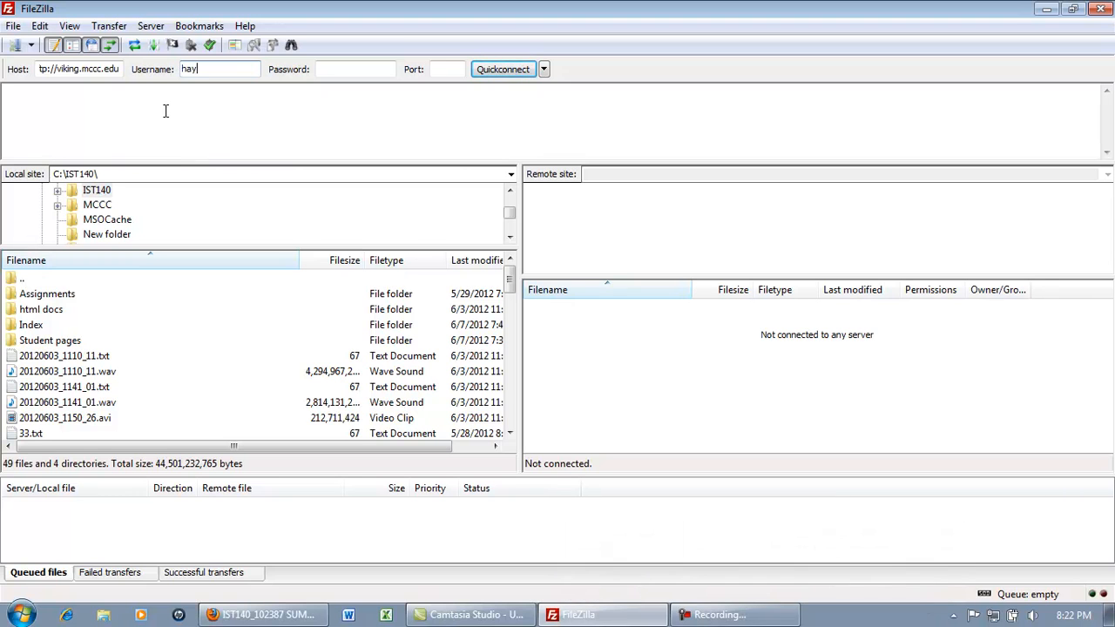
{"action": "key", "text": "Tab"}
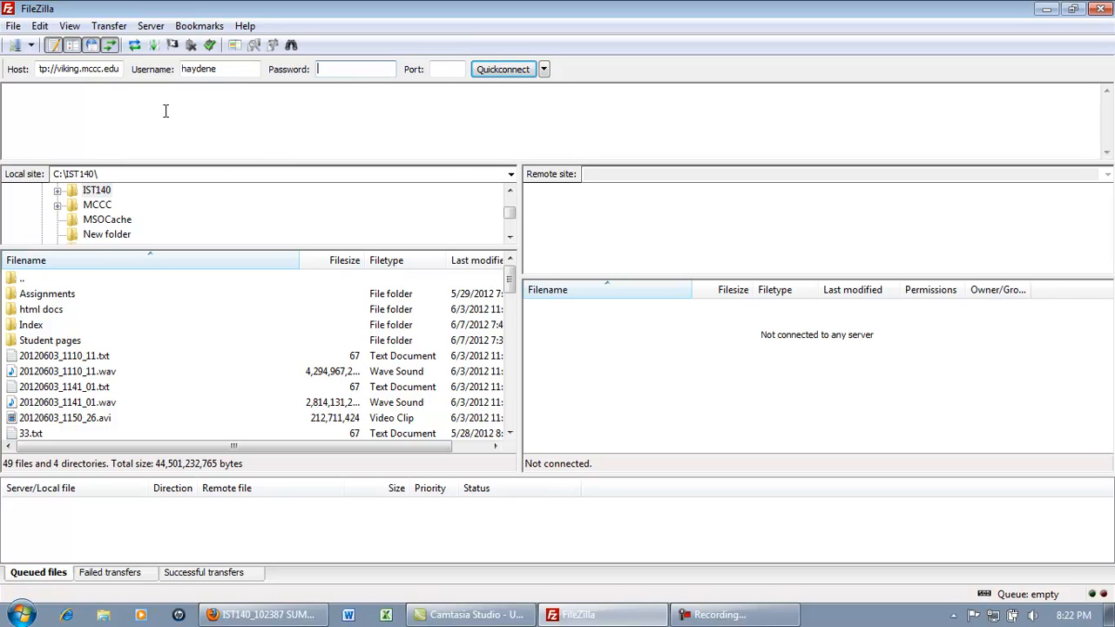
Connect via Quickconnect to list the server's backup and public_html folders
{"action": "left_click", "coordinate": [501, 73]}
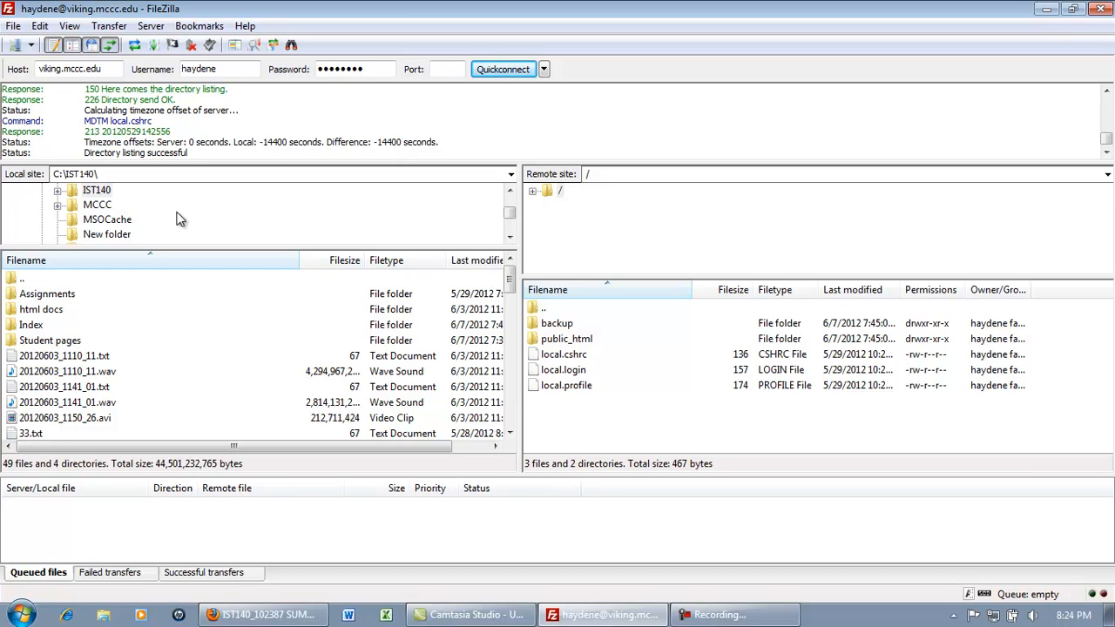
Open the local C:\IST140\Index folder (28 files) and expand the server's / root folder
{"action": "left_click", "coordinate": [90, 194]}
{"action": "double_click", "coordinate": [29, 327]}
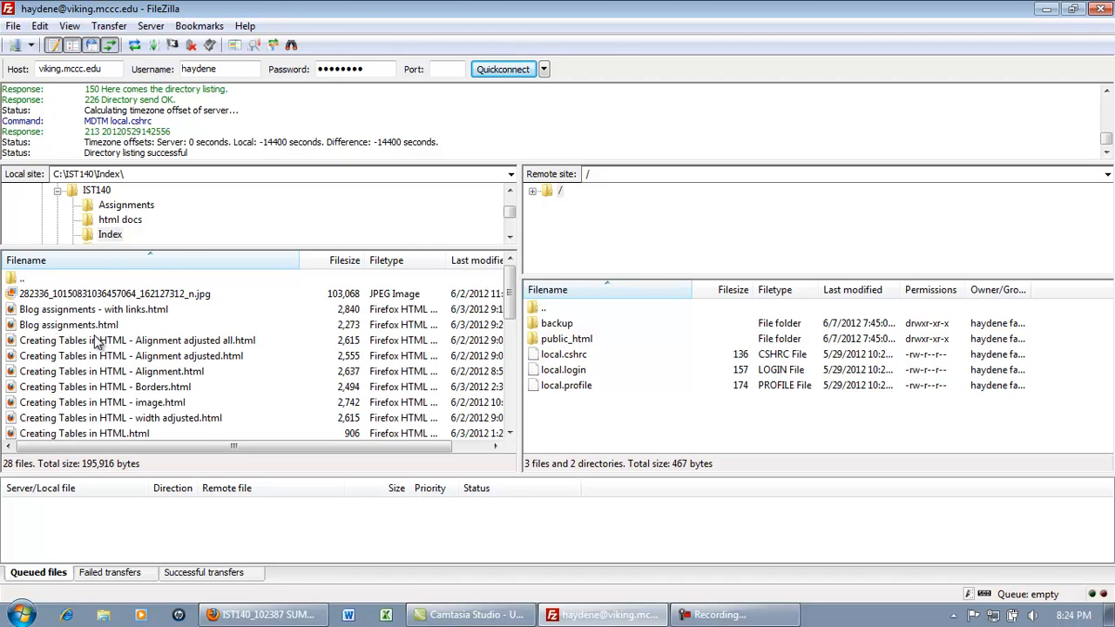
{"action": "scroll", "coordinate": [96, 342], "scroll_direction": "down", "scroll_amount": 6}
{"action": "scroll", "coordinate": [95, 343], "scroll_direction": "up", "scroll_amount": 6}
{"action": "scroll", "coordinate": [96, 342], "scroll_direction": "down", "scroll_amount": 6}
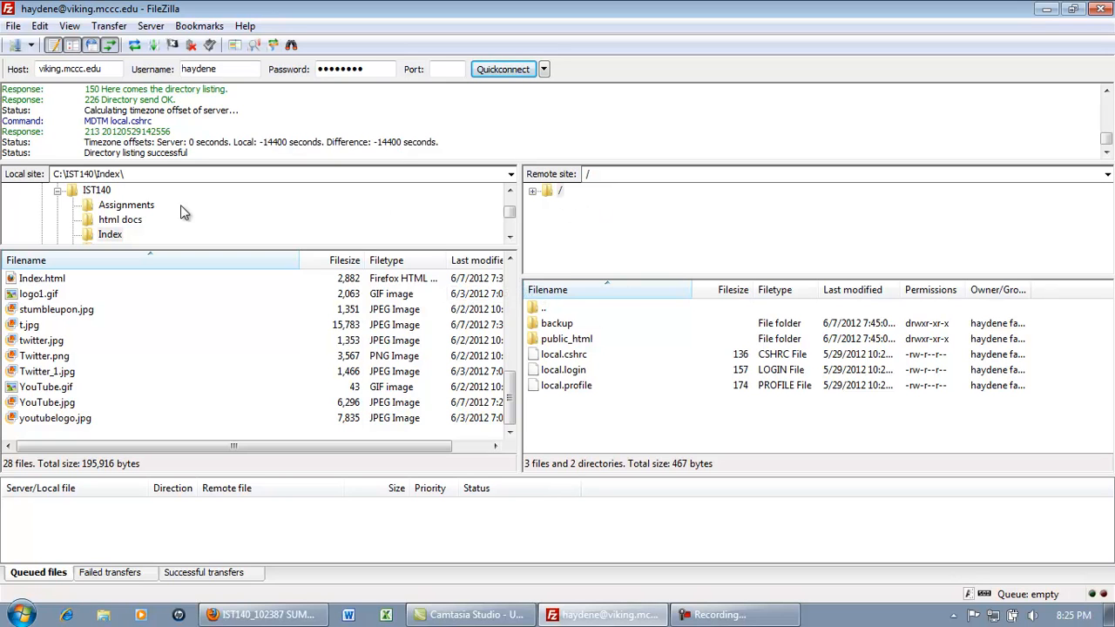
{"action": "double_click", "coordinate": [551, 194]}
Open the server's empty /public_html folder after cancelling a Create directory prompt
{"action": "right_click", "coordinate": [550, 195]}
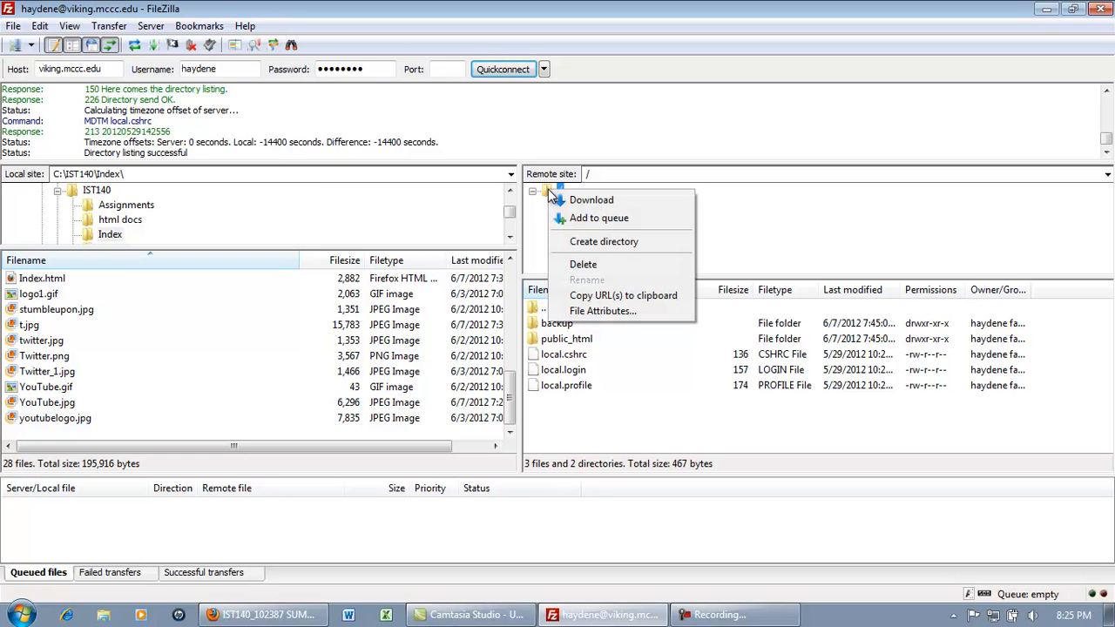
{"action": "left_click", "coordinate": [635, 244]}
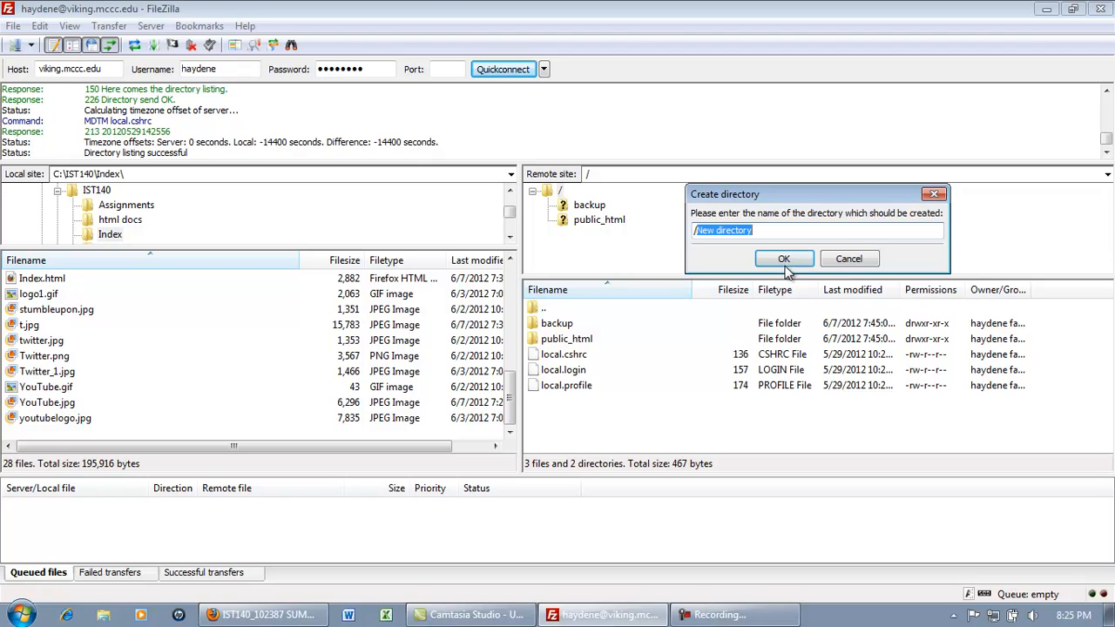
{"action": "left_click", "coordinate": [844, 262]}
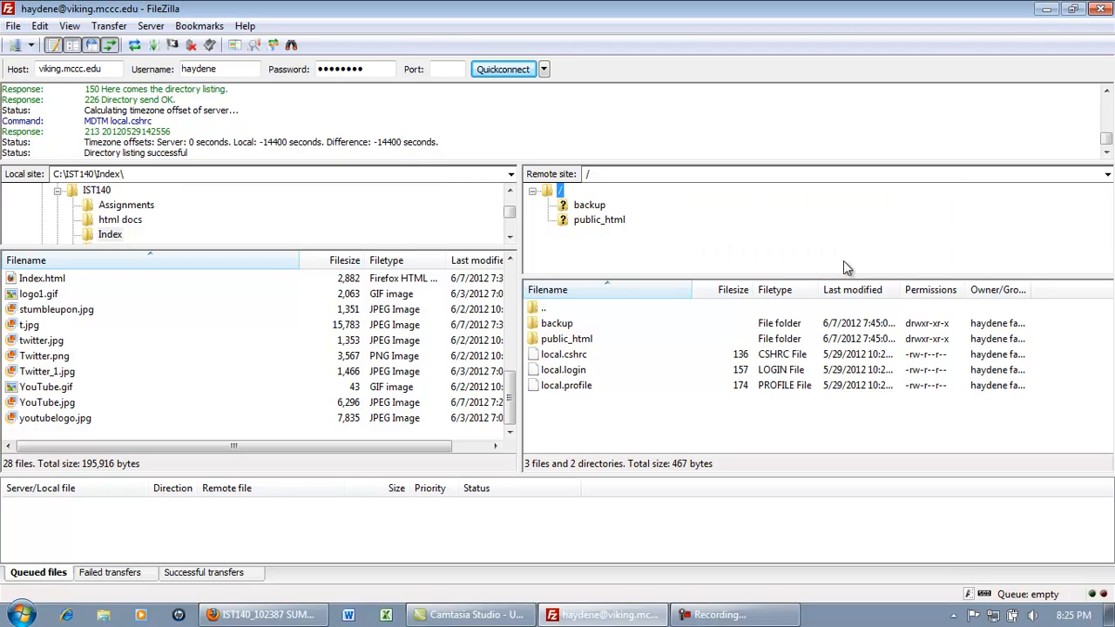
{"action": "left_click", "coordinate": [588, 220]}
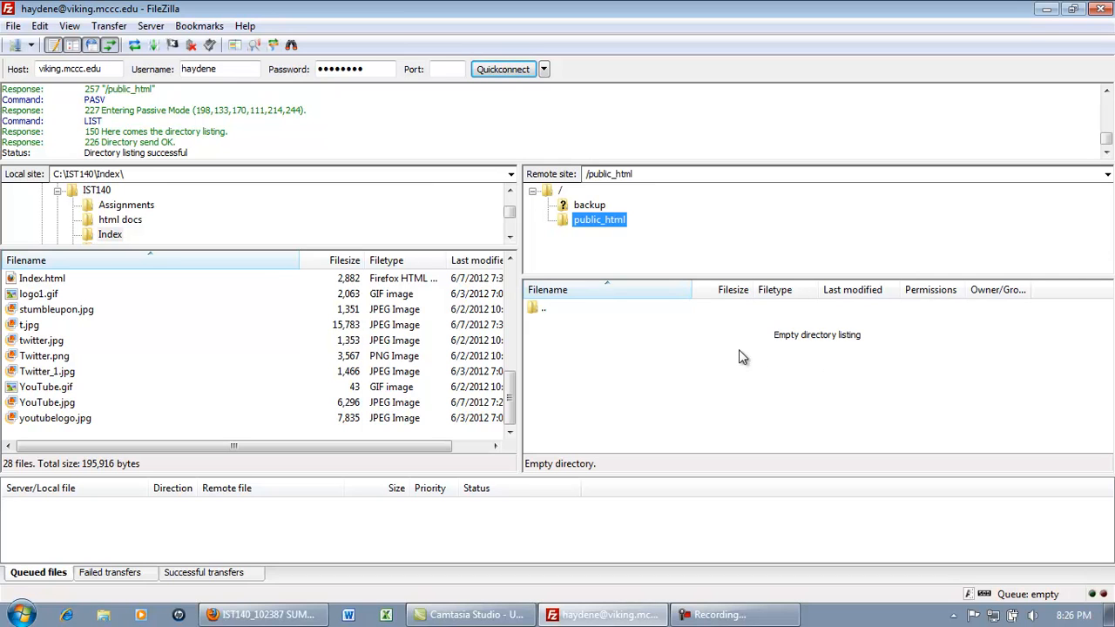
Drag Index.html (2,882 bytes) from the local Index folder into the server's /public_html
{"action": "left_click", "coordinate": [43, 280]}
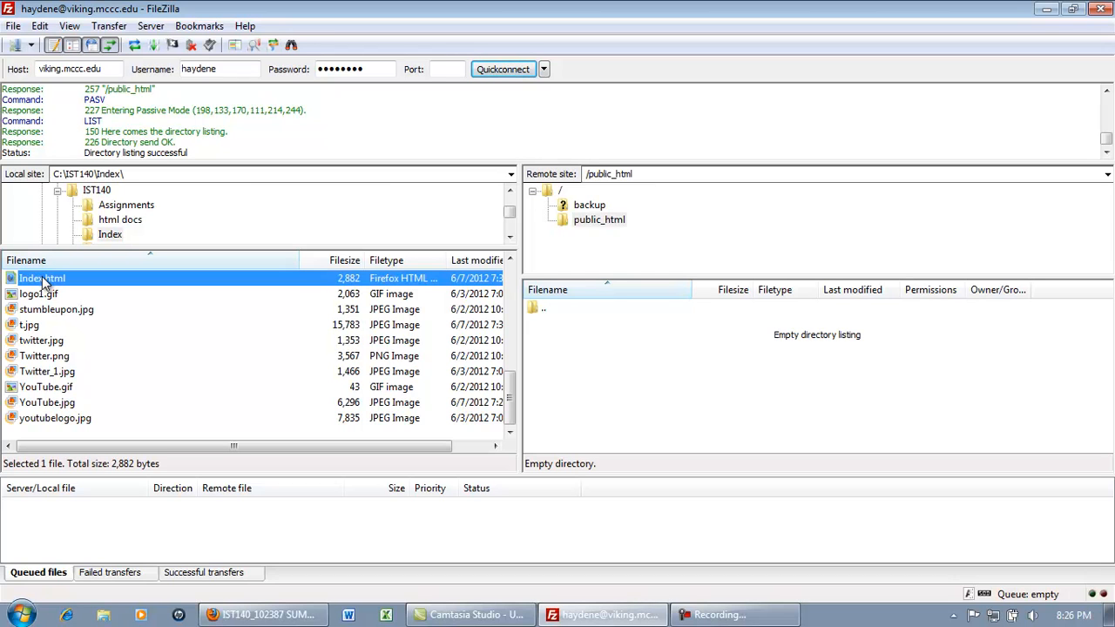
{"action": "left_click_drag", "start_coordinate": [42, 277], "coordinate": [608, 344]}
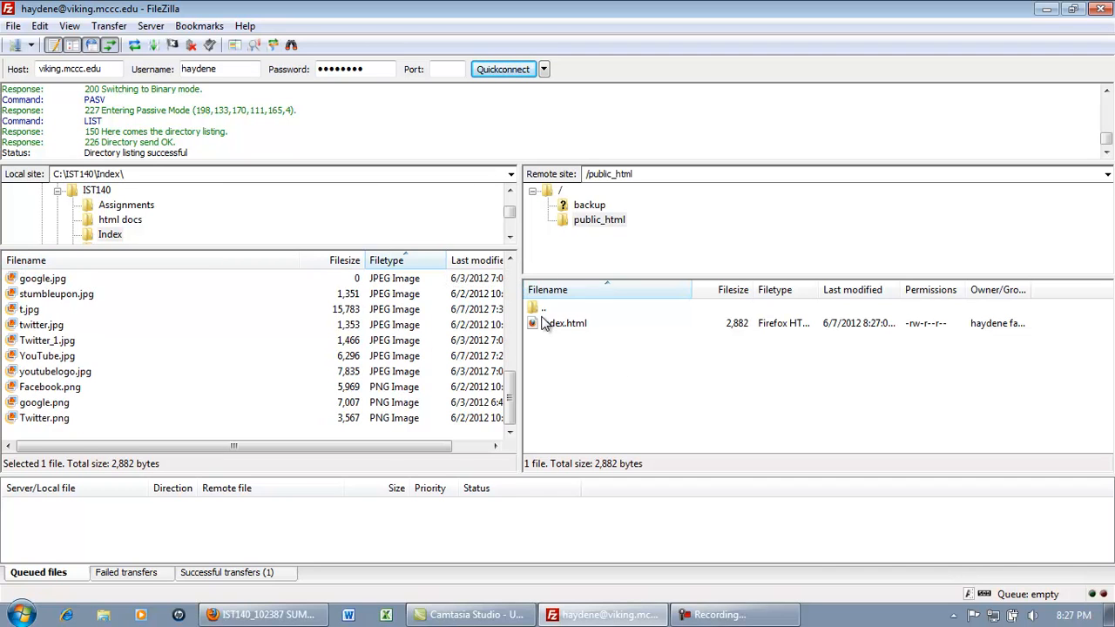
Select the ten JPEGs from ehsimpsons.jpg through youtubelogo.jpg, leaving the PNG images out
{"action": "left_click", "coordinate": [512, 261]}
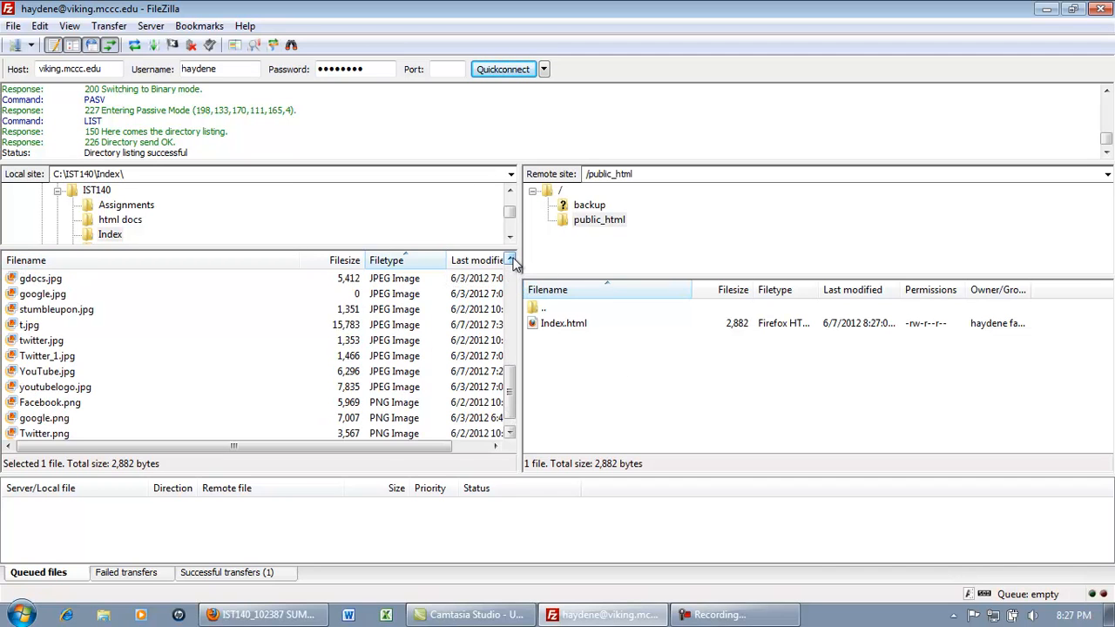
{"action": "left_click", "coordinate": [511, 260]}
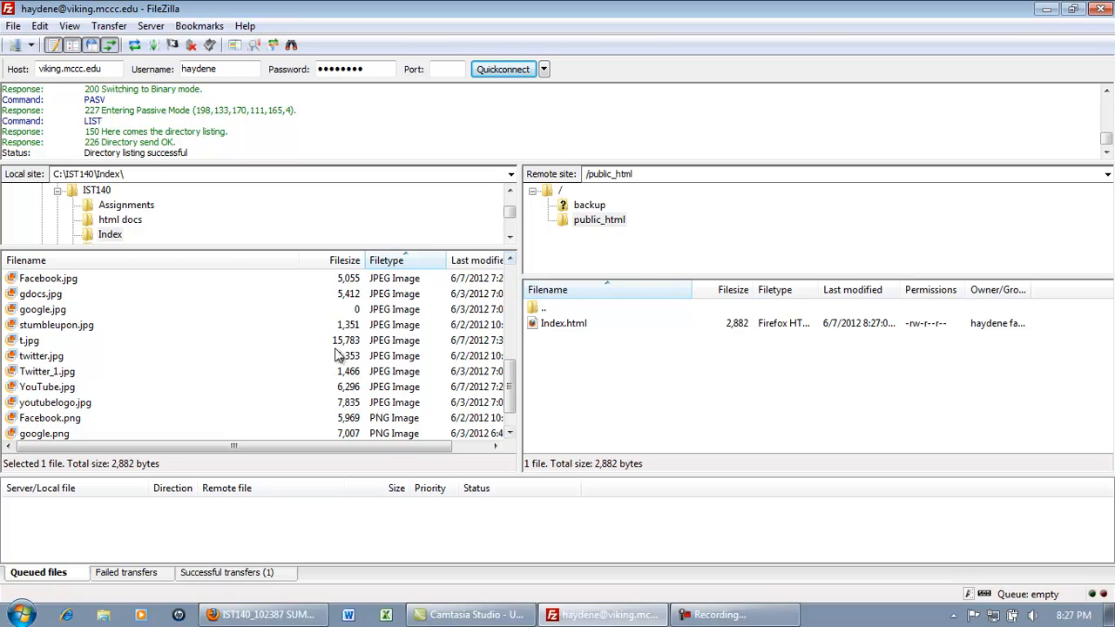
{"action": "left_click", "coordinate": [511, 261]}
{"action": "left_click", "coordinate": [510, 261]}
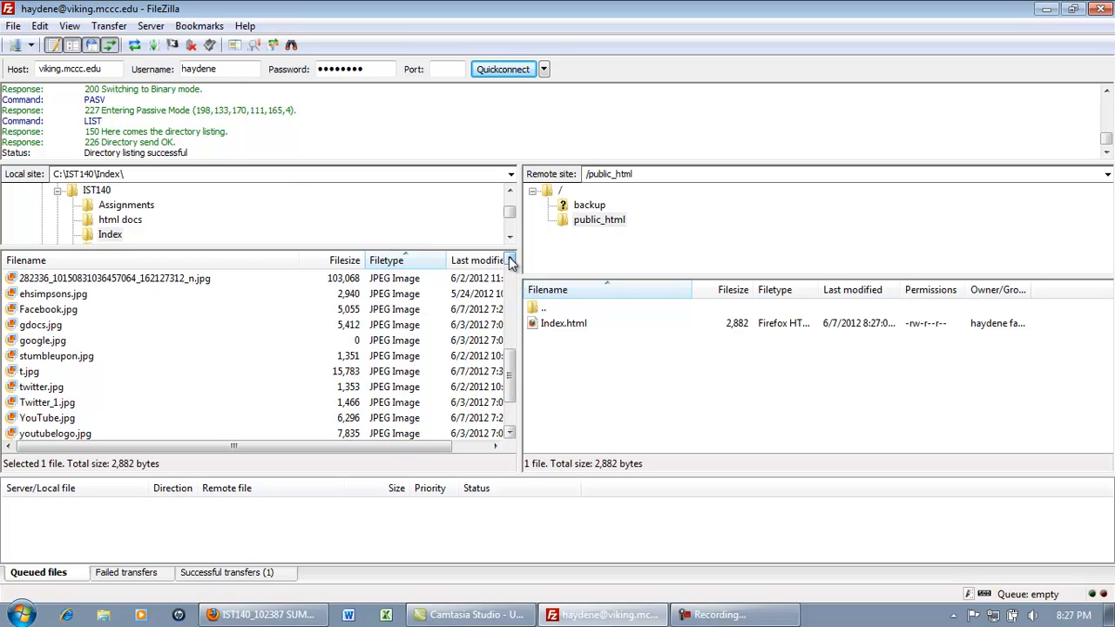
{"action": "left_click", "coordinate": [54, 298]}
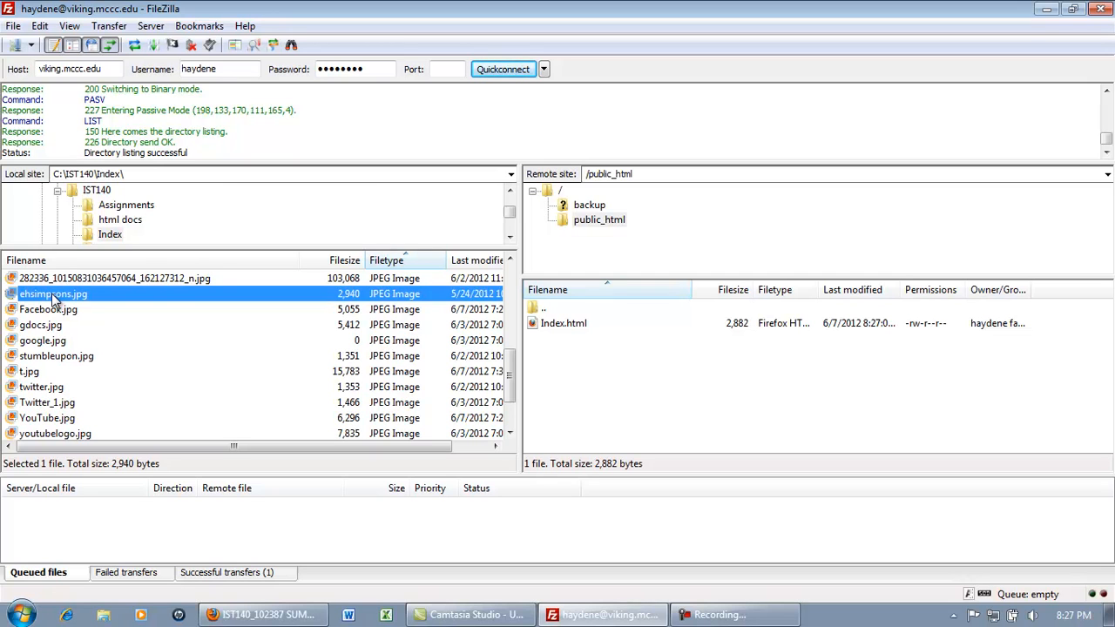
{"action": "key", "text": "shift+Down"}
{"action": "key", "text": "shift+Down"}
{"action": "key", "text": "shift+Down"}
{"action": "key", "text": "shift+Down"}
{"action": "key", "text": "shift+Down"}
{"action": "key", "text": "shift+Down"}
{"action": "key", "text": "shift+Down"}
{"action": "key", "text": "shift+Down"}
{"action": "key", "text": "shift+Down"}
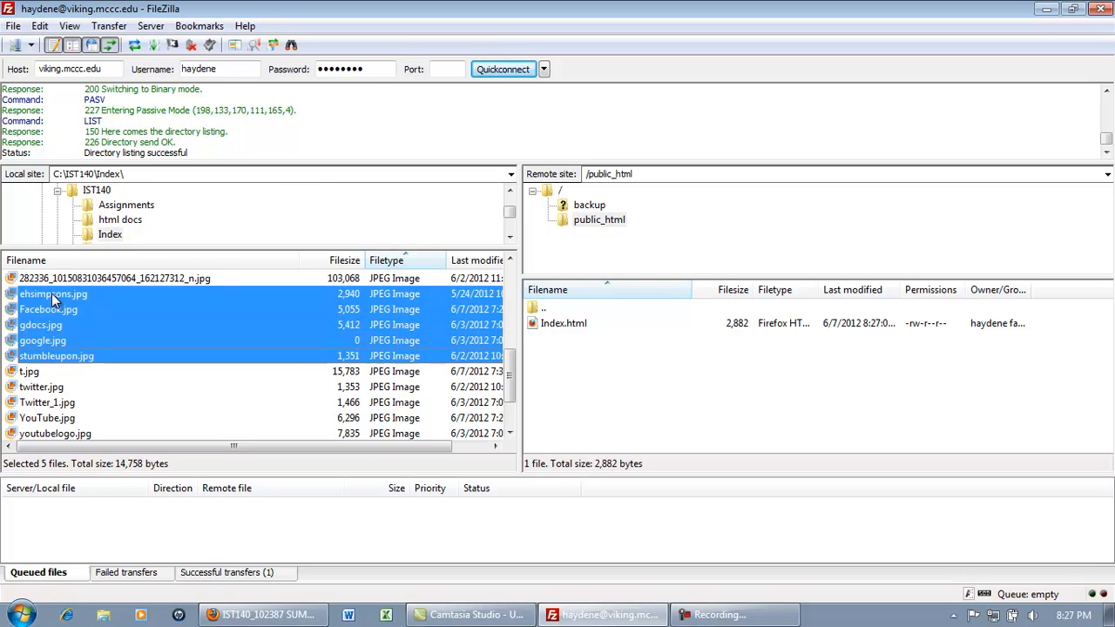
{"action": "key", "text": "shift+Down"}
{"action": "key", "text": "shift+Down"}
{"action": "key", "text": "shift+Down"}
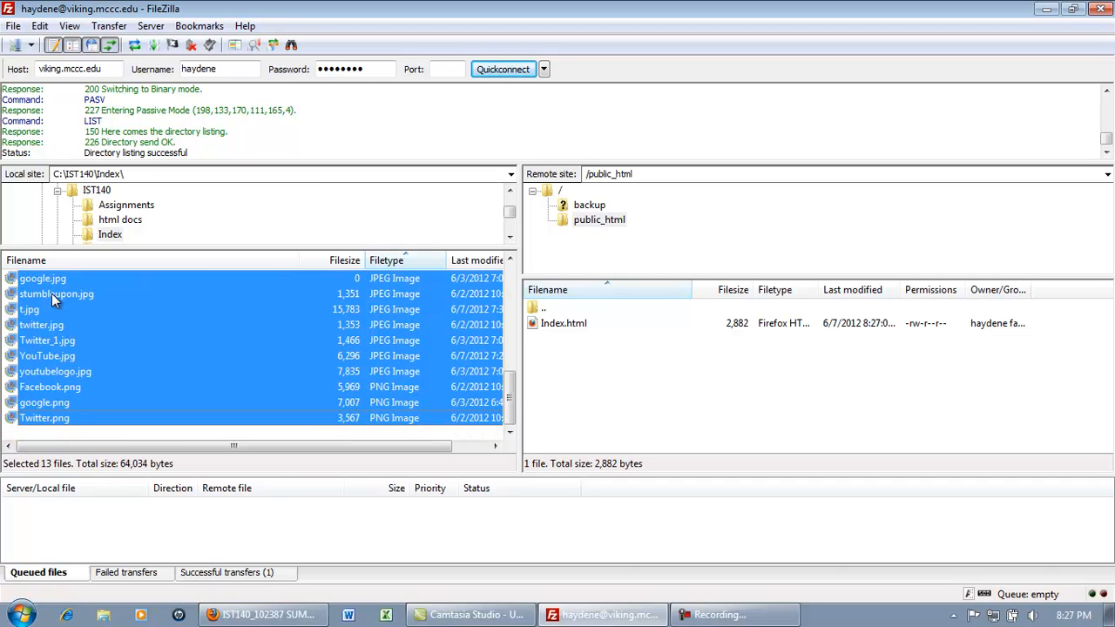
{"action": "key", "text": "shift+Up"}
{"action": "key", "text": "shift+Up"}
{"action": "key", "text": "shift+Up"}
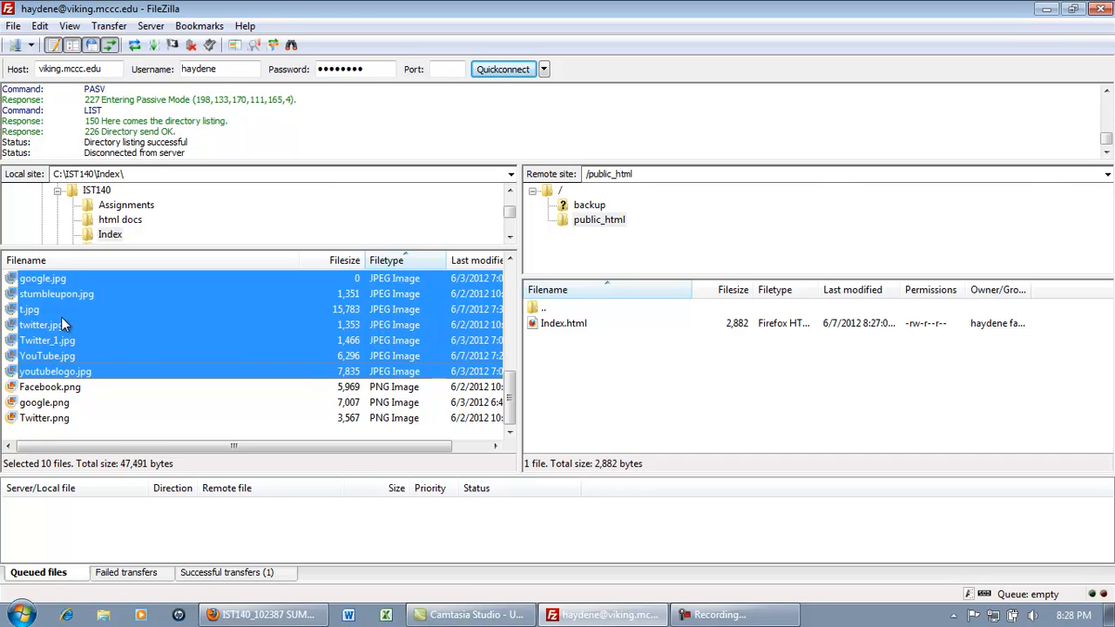
Drag the ten selected JPEG images into /public_html, giving 11 files totalling 50,373 bytes
{"action": "left_click_drag", "start_coordinate": [61, 319], "coordinate": [612, 368]}
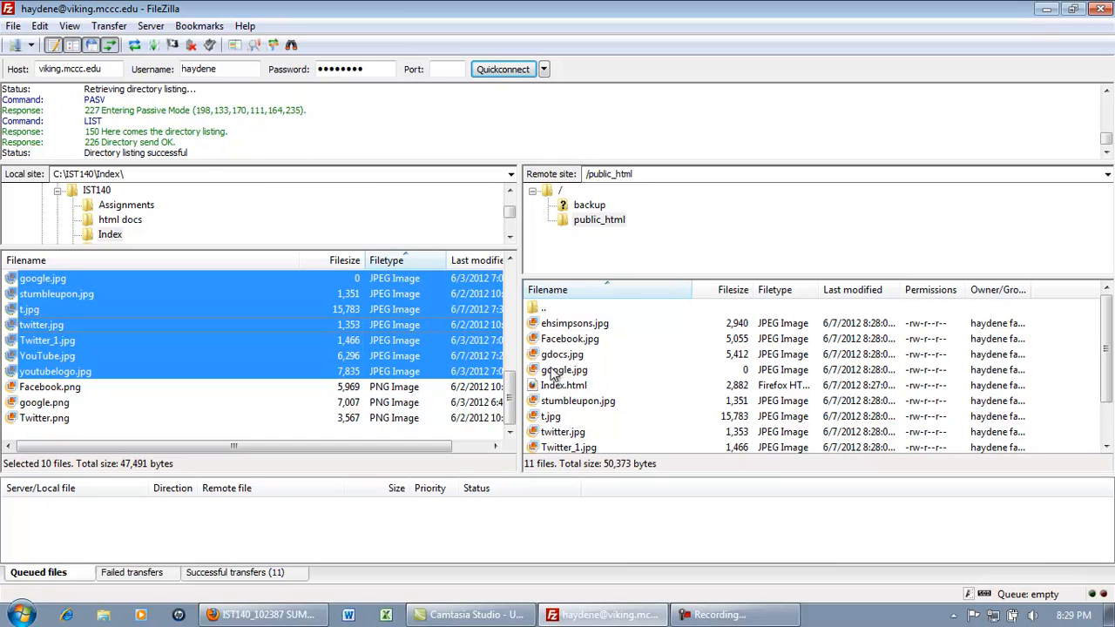
Copy the current connection into Site Manager as a saved site named 'viking'
{"action": "left_click", "coordinate": [30, 45]}
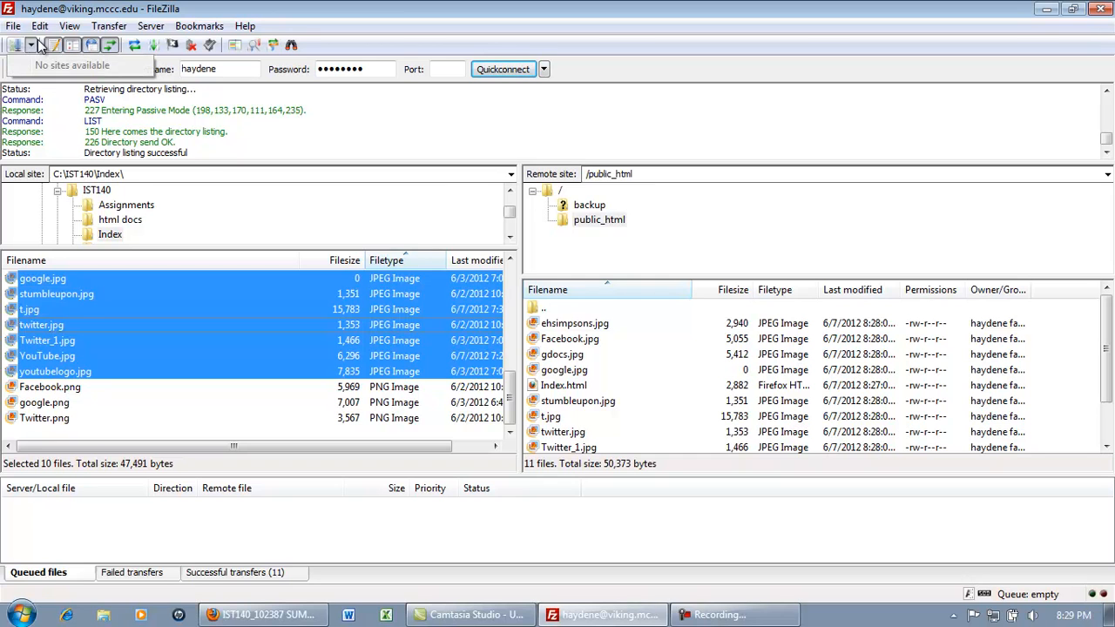
{"action": "left_click", "coordinate": [194, 138]}
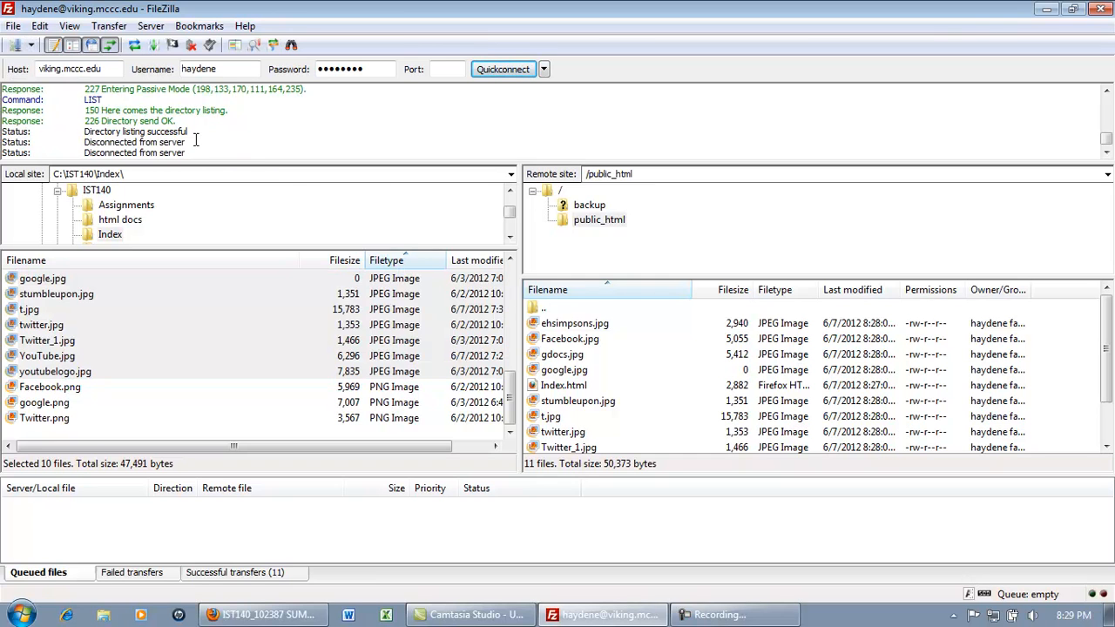
{"action": "left_click", "coordinate": [14, 27]}
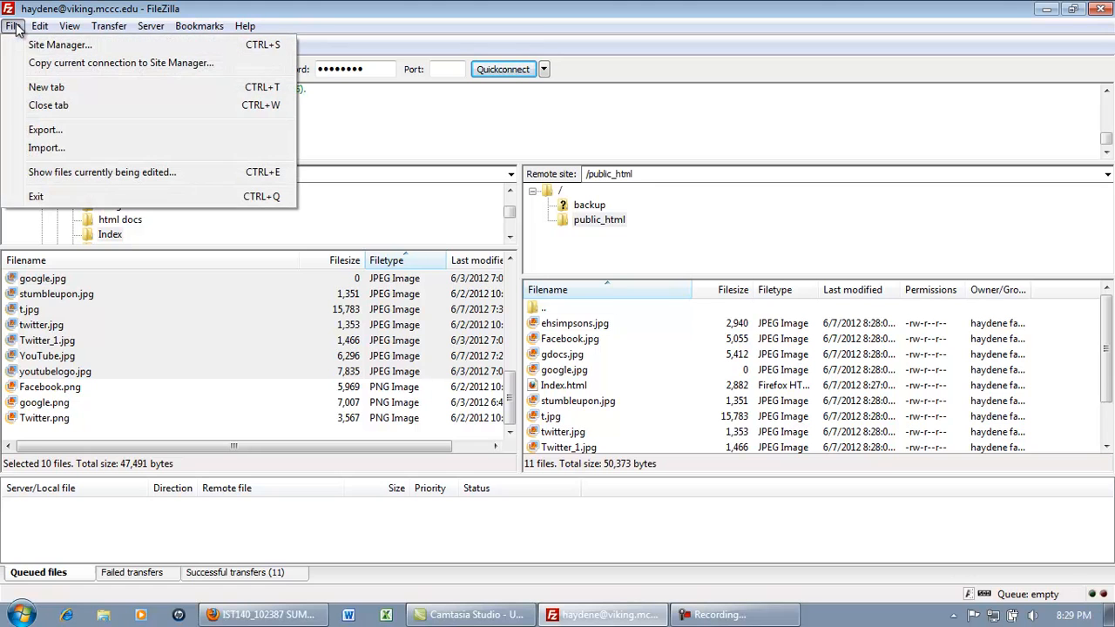
{"action": "left_click", "coordinate": [74, 63]}
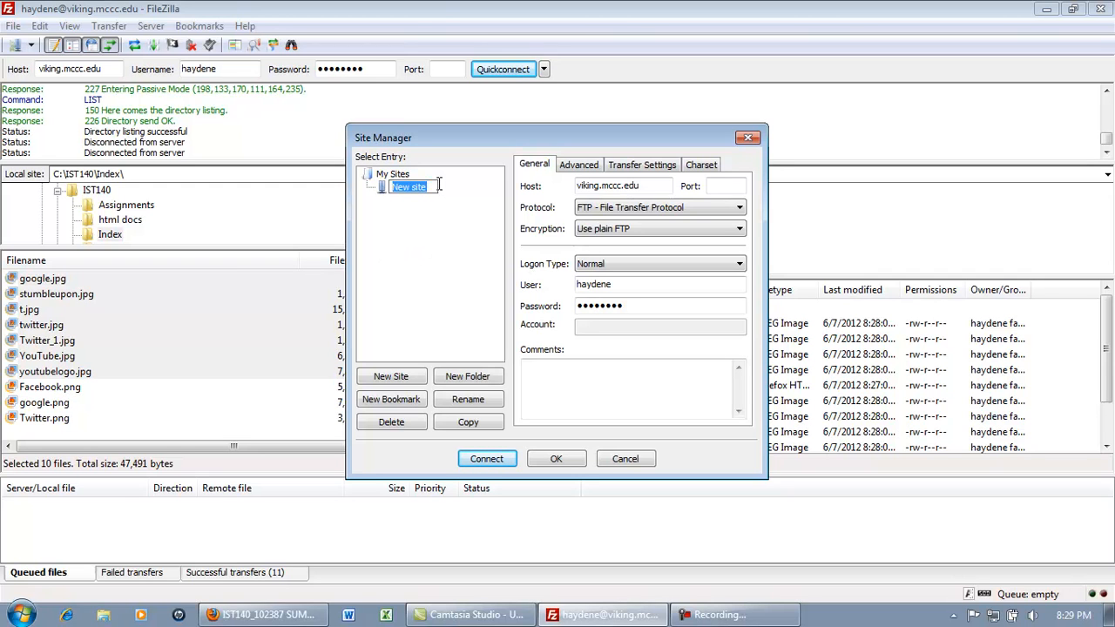
{"action": "type", "text": "viking"}
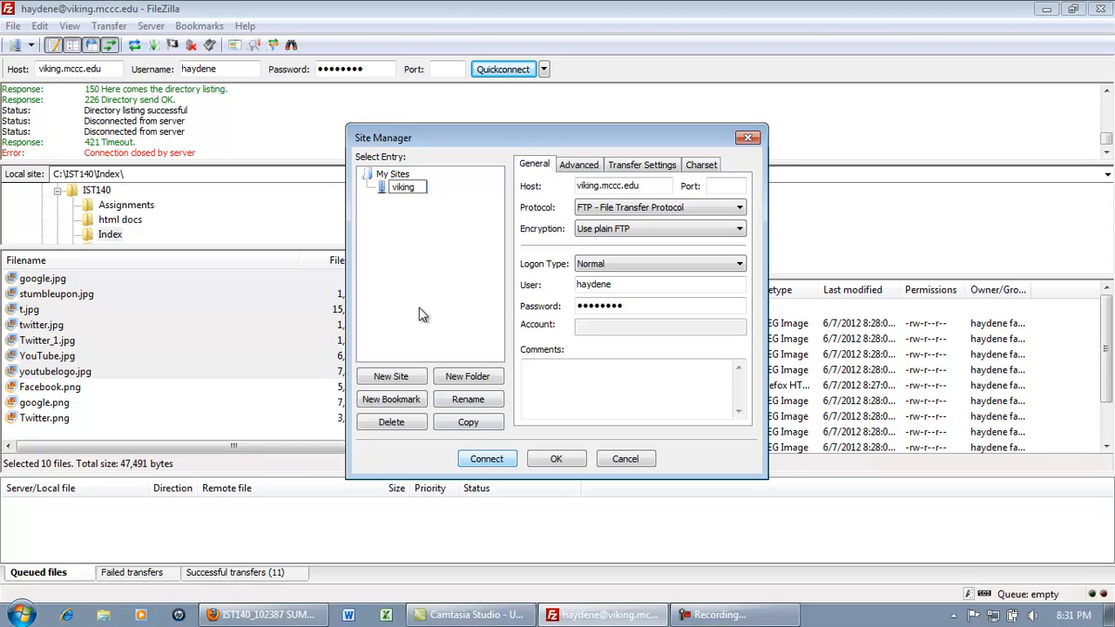
{"action": "left_click", "coordinate": [559, 462]}
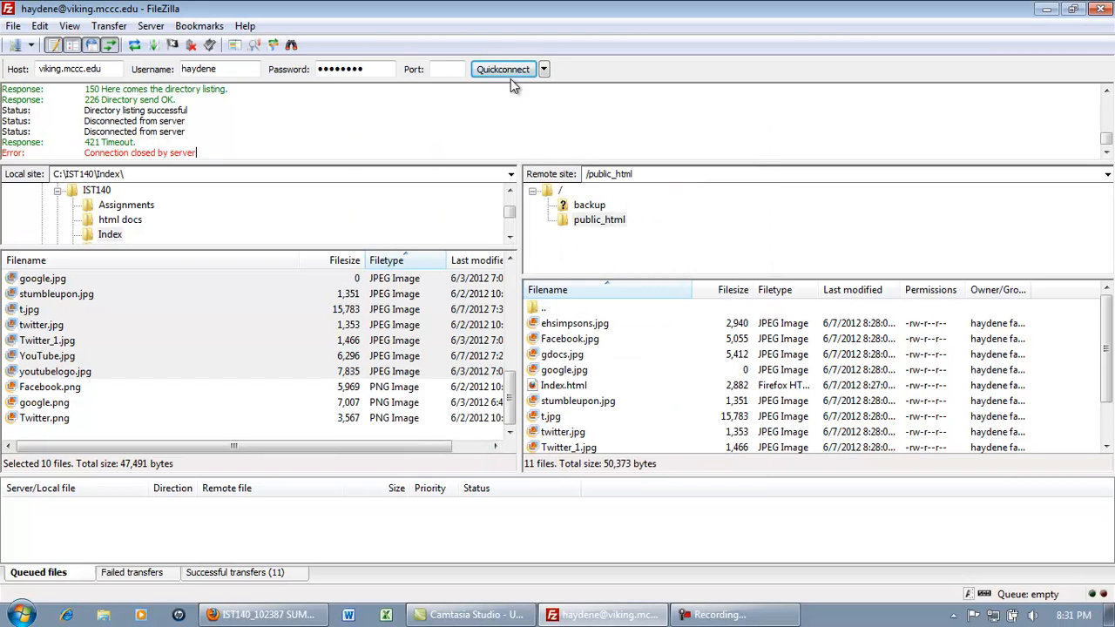
{"action": "left_click", "coordinate": [543, 70]}
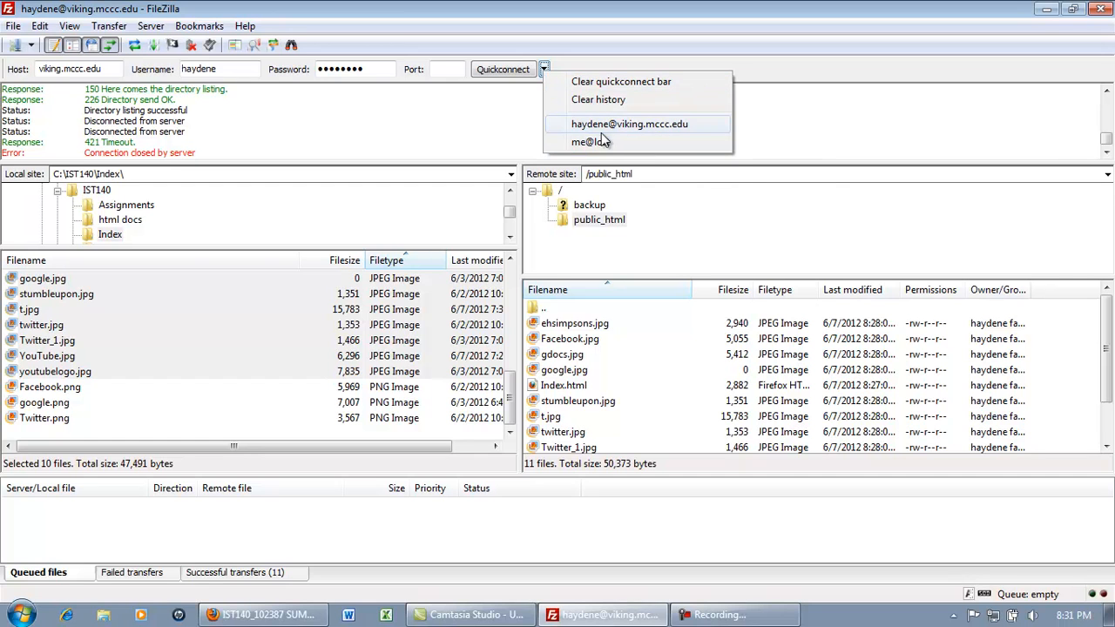
{"action": "left_click", "coordinate": [518, 114]}
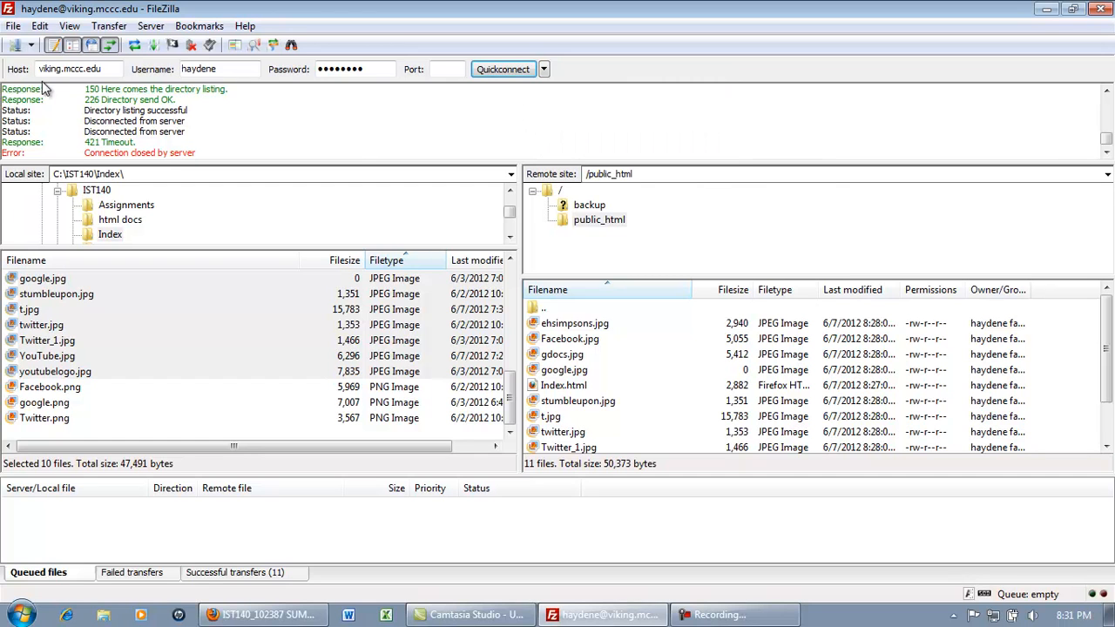
{"action": "left_click", "coordinate": [14, 26]}
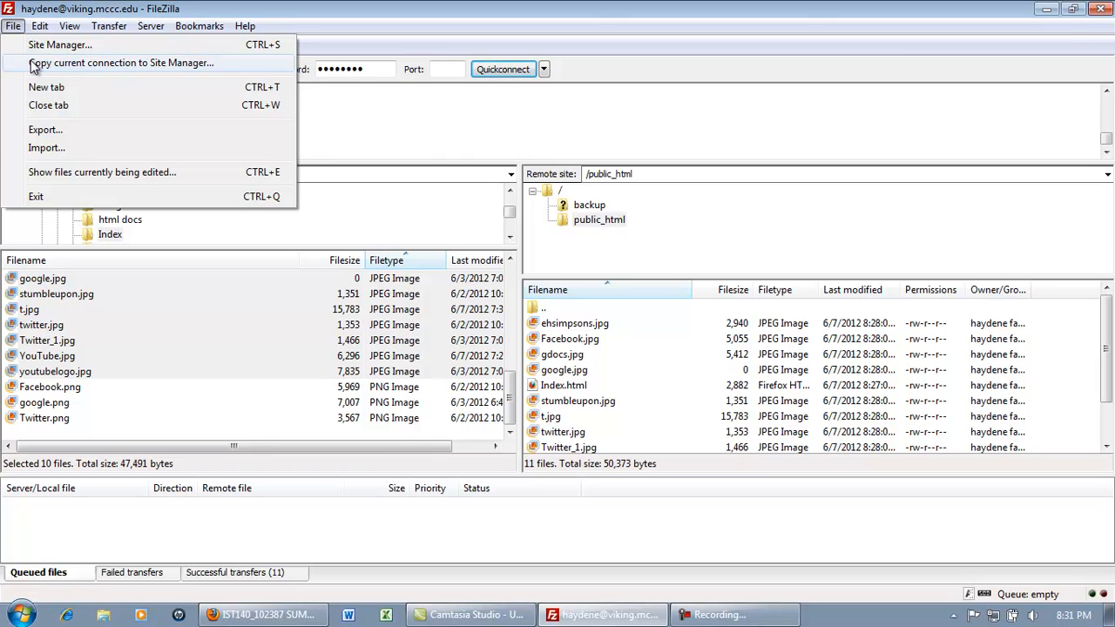
{"action": "key", "text": "Escape"}
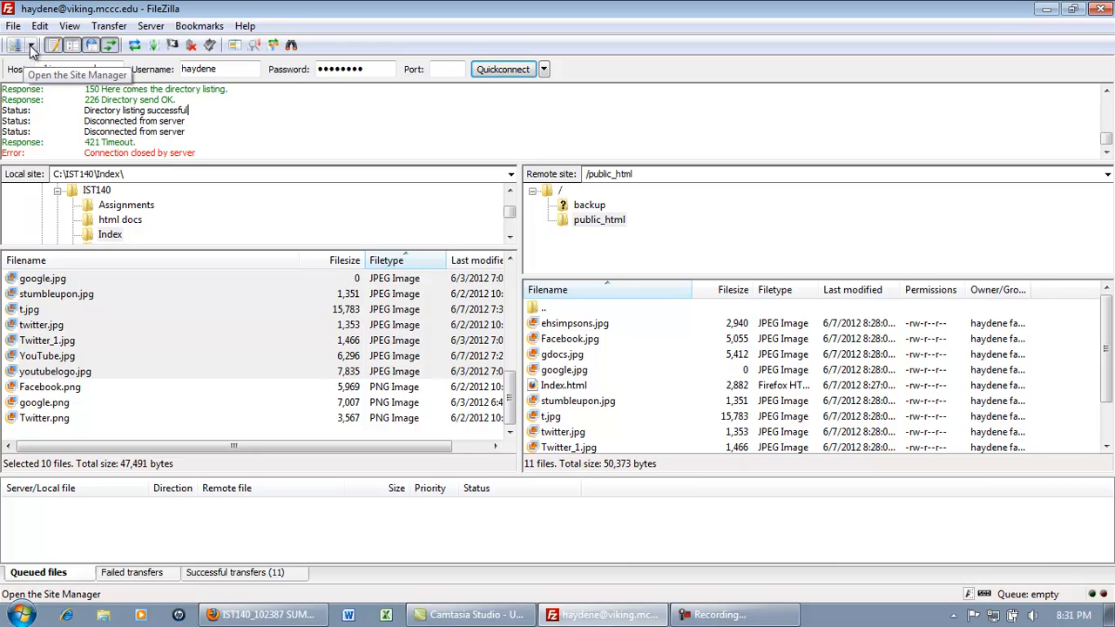
{"action": "left_click", "coordinate": [31, 46]}
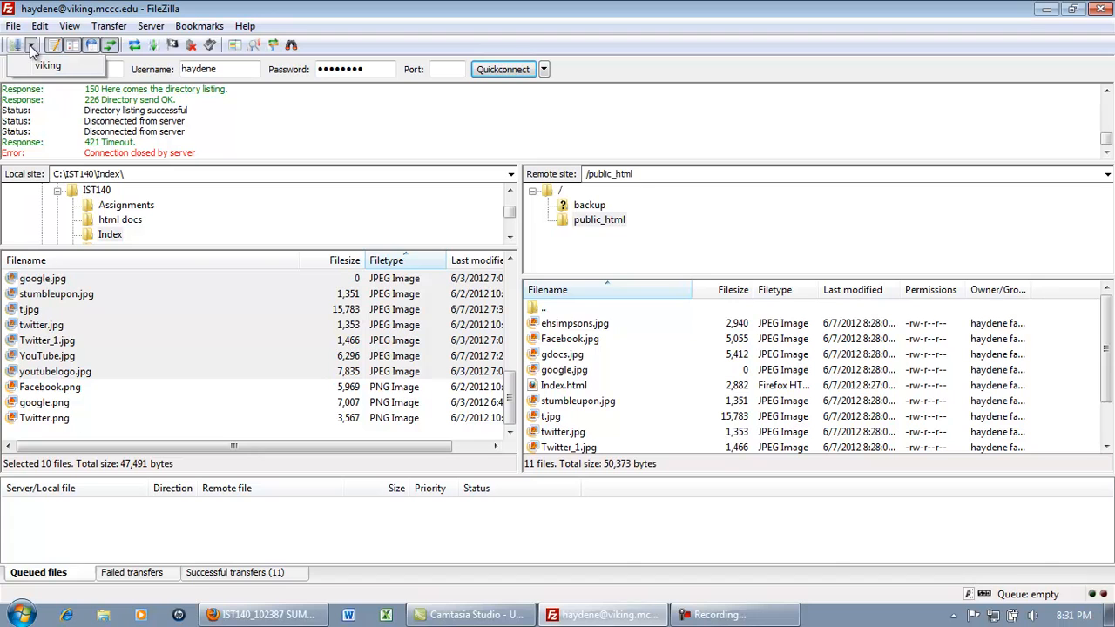
{"action": "left_click", "coordinate": [50, 65]}
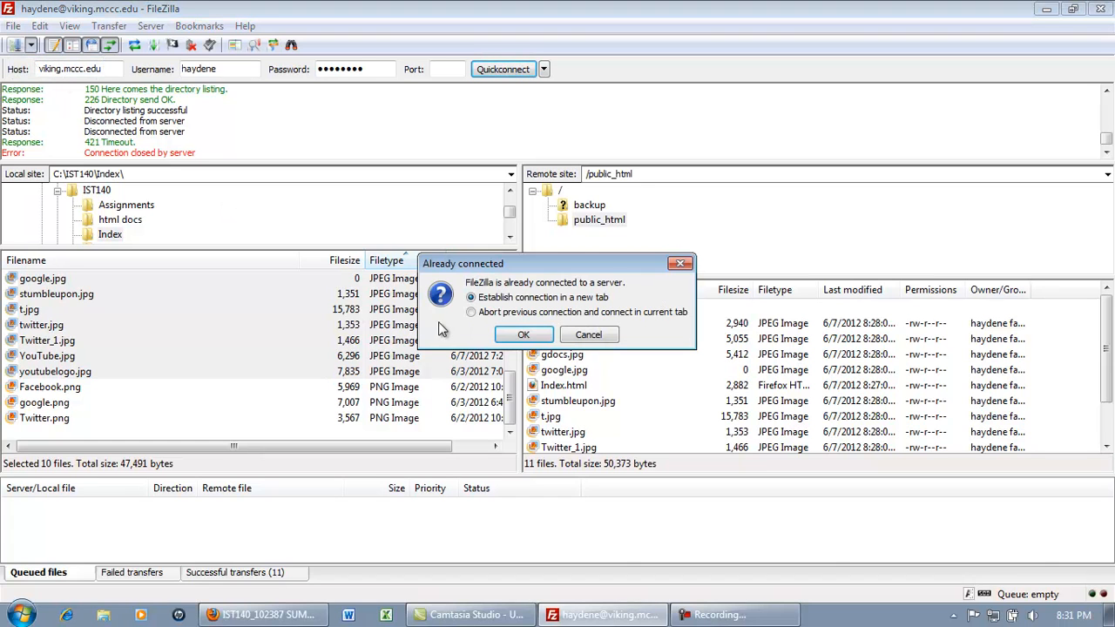
{"action": "left_click", "coordinate": [589, 336]}
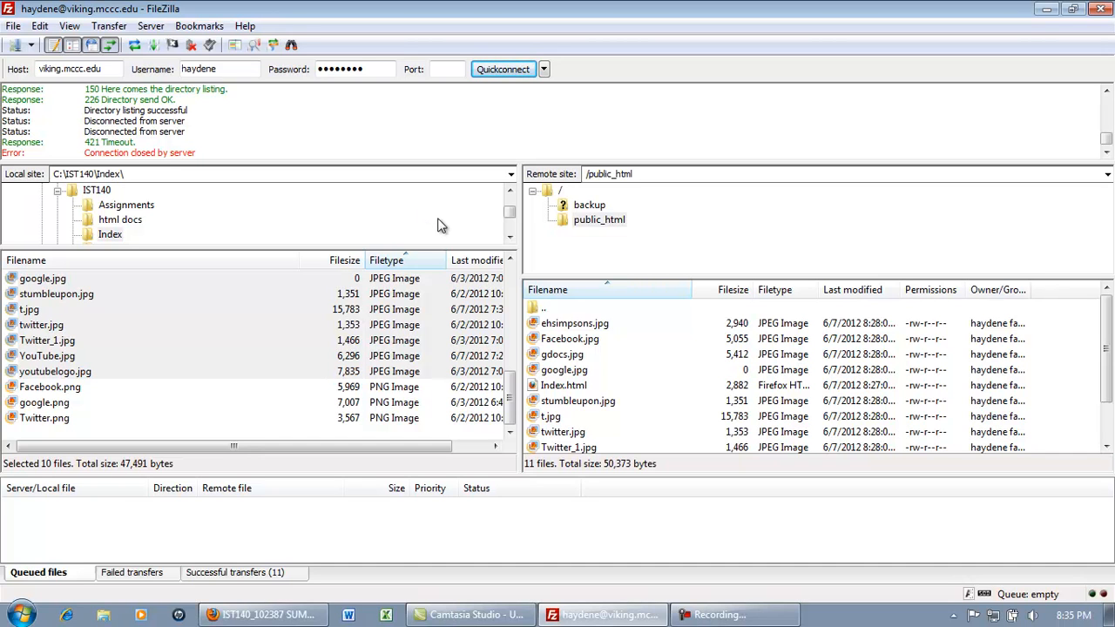
In a new Firefox tab, enter the personal site URL on viking.mccc.edu, fixing a typo
{"action": "left_click", "coordinate": [269, 617]}
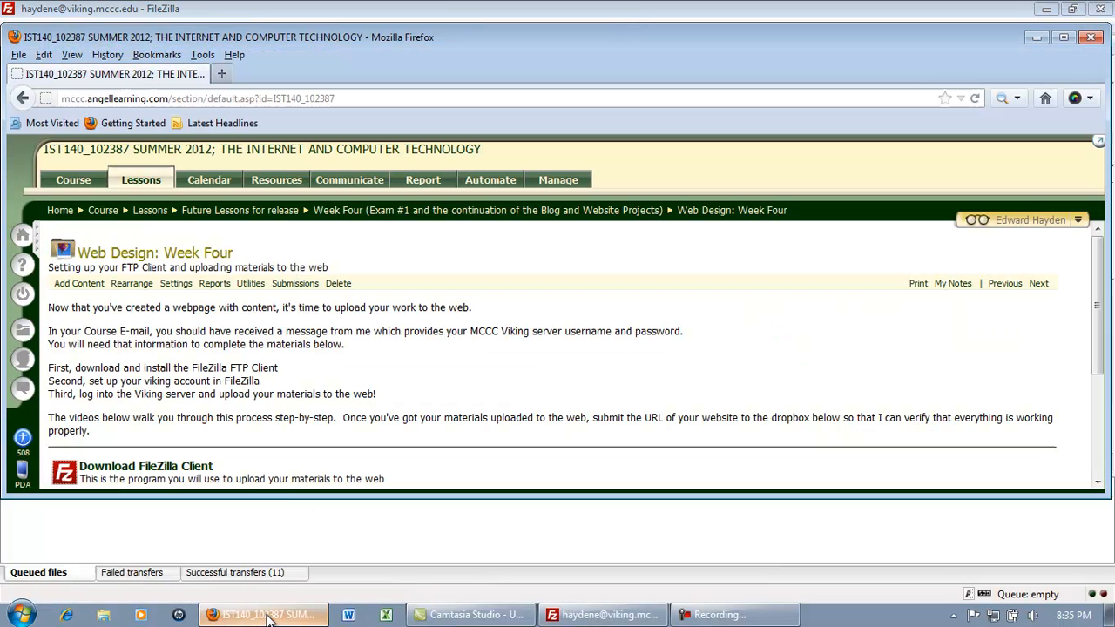
{"action": "left_click", "coordinate": [223, 75]}
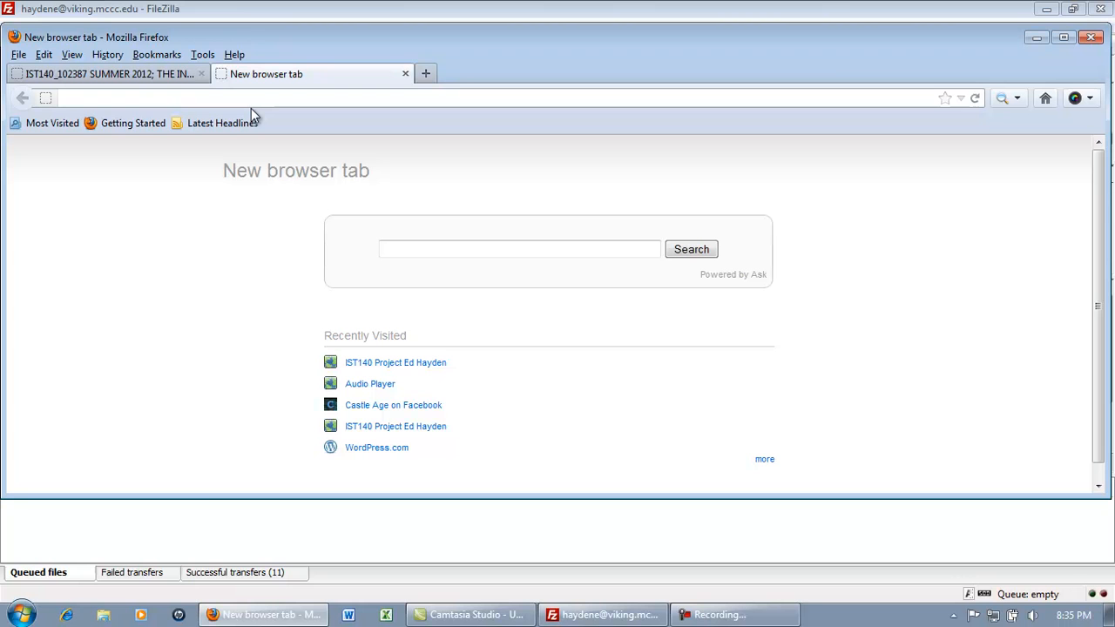
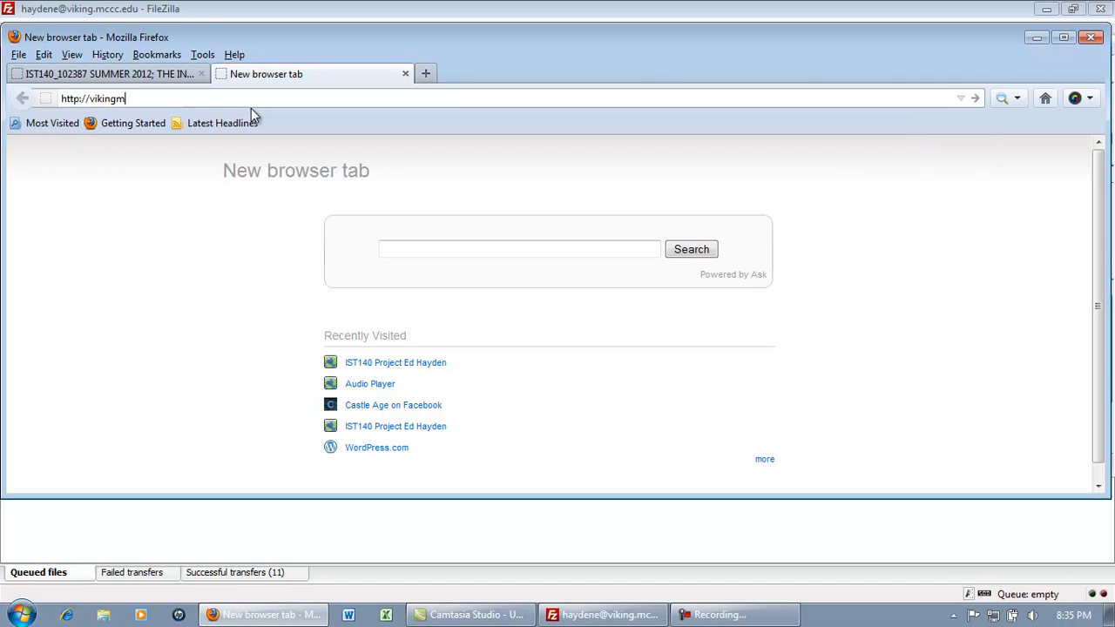
{"action": "key", "text": "BackSpace"}
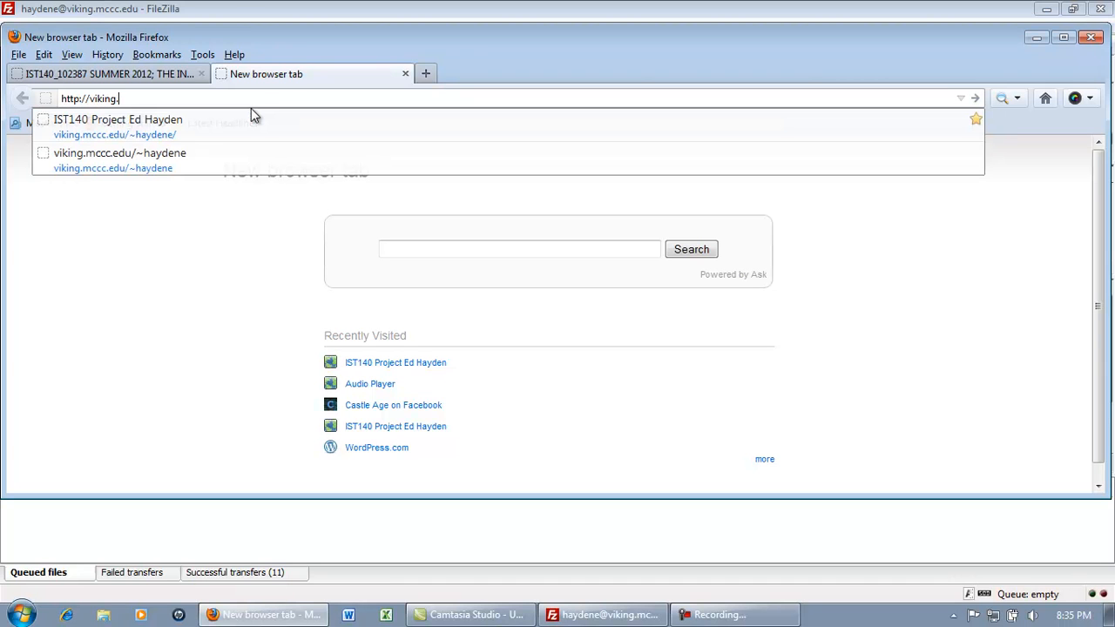
Load the address to view the live Web 2.0 Tools page with its logo examples table
{"action": "key", "text": "Return"}
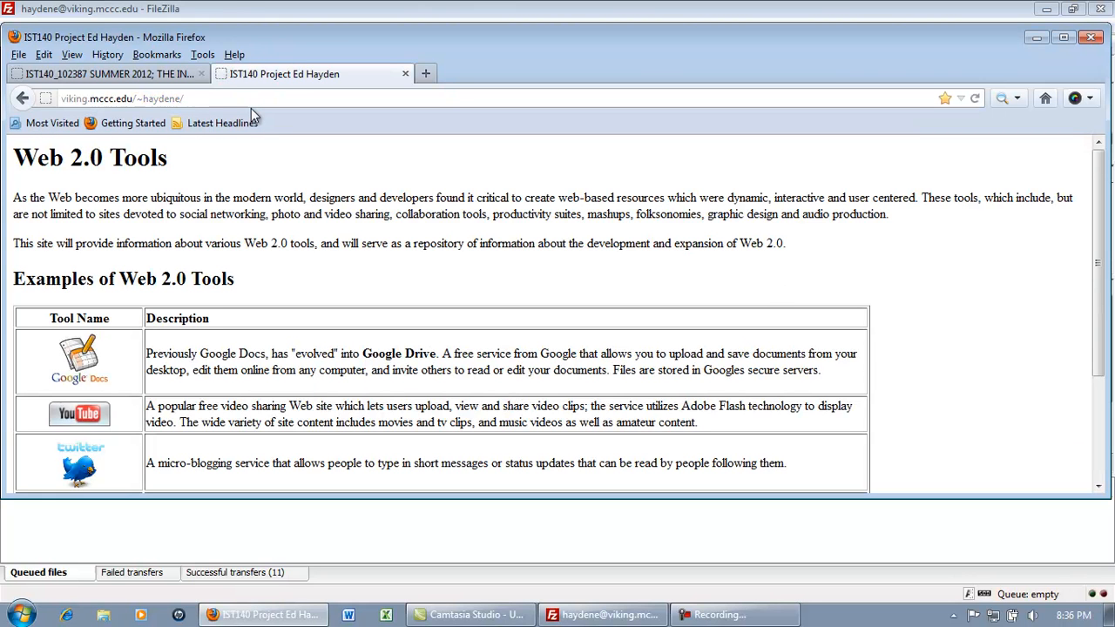